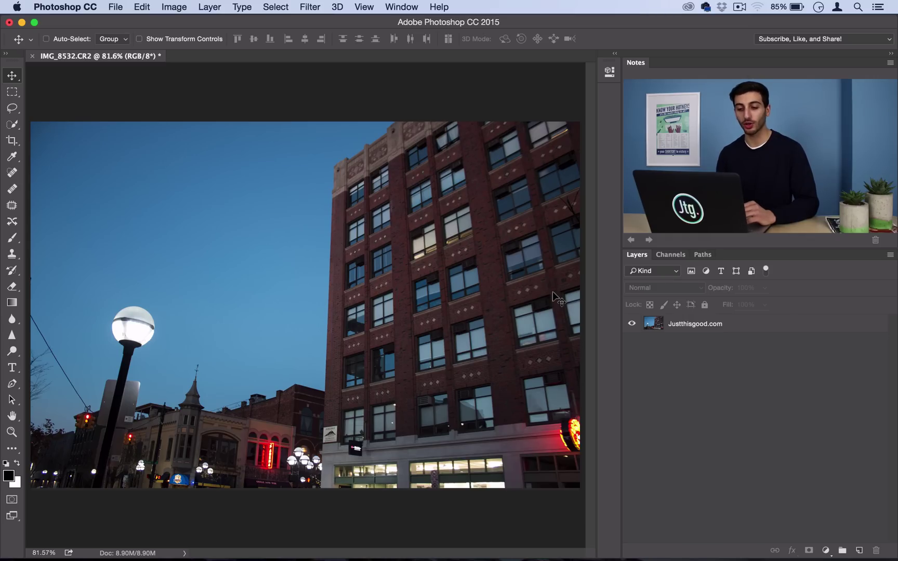
- Create a new Curves adjustment layer above the city street photo
click(209, 7)
mouse_move(252, 163)
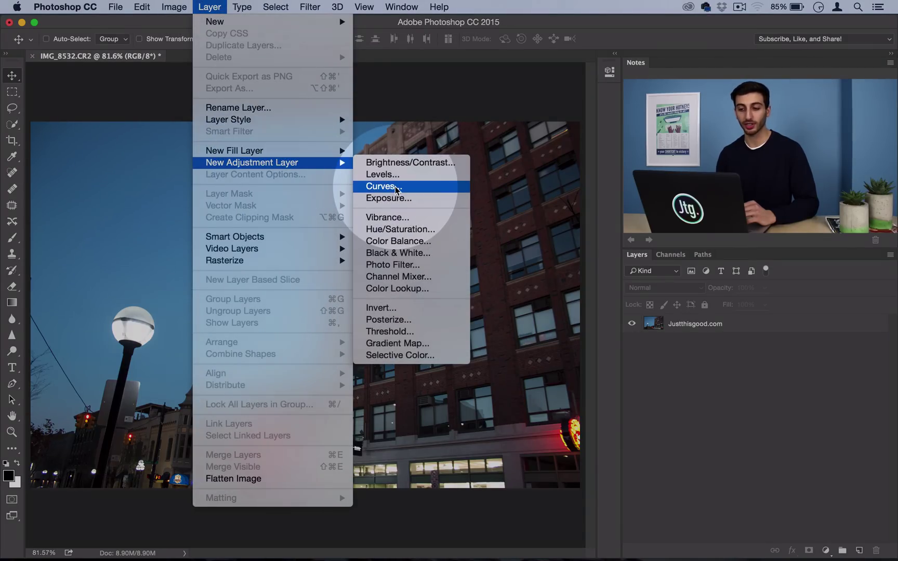
click(383, 186)
click(553, 237)
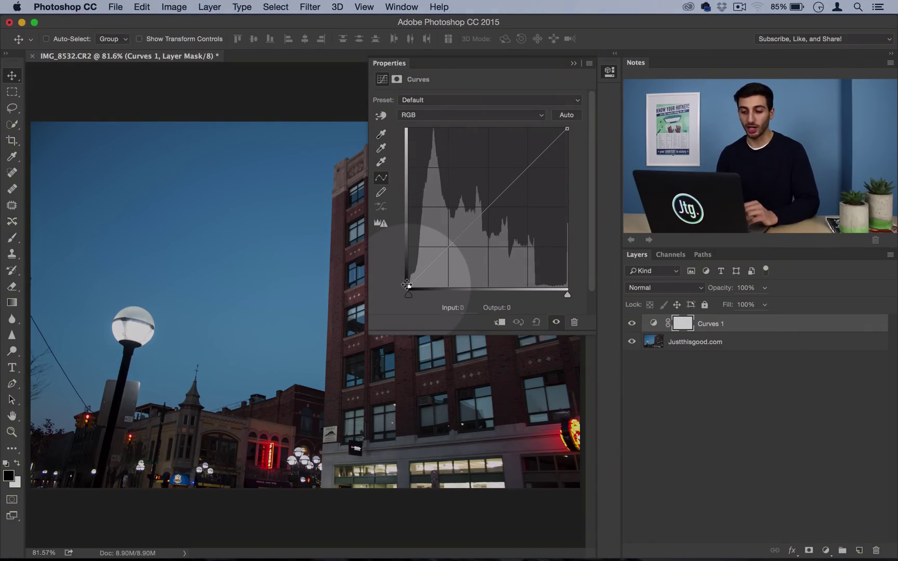
- Lift the RGB curve's black point and lower a midtone point for a faded matte look
drag(407, 285, 399, 246)
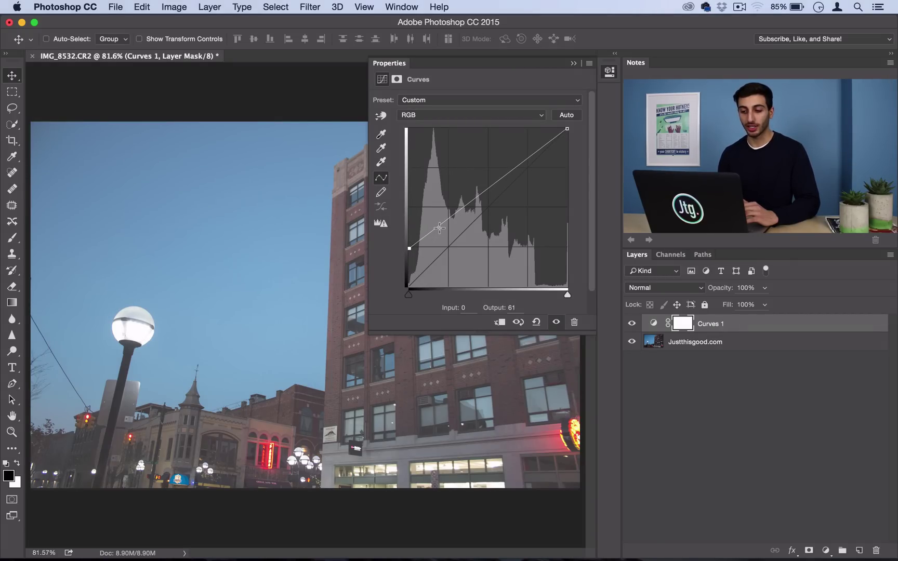
drag(439, 228, 447, 242)
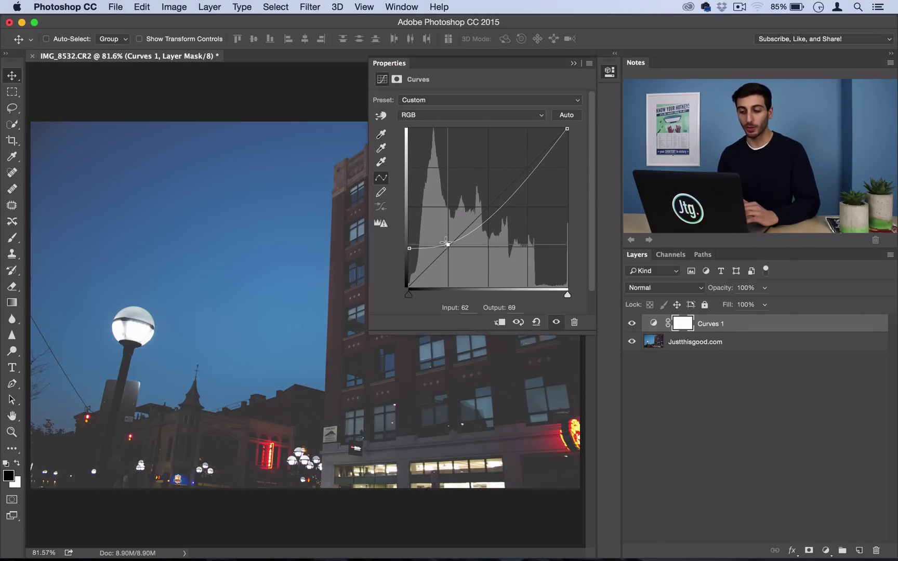
drag(447, 243, 448, 243)
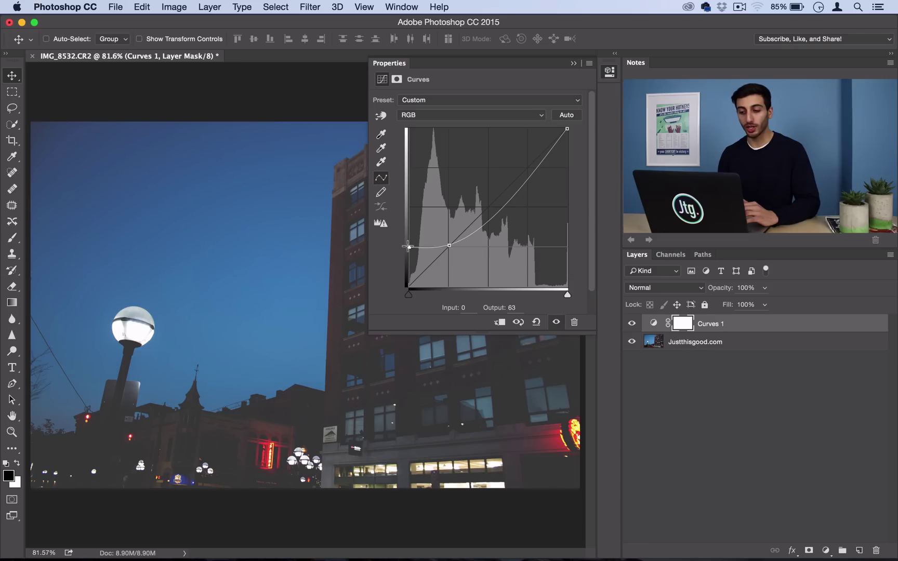
drag(409, 245, 447, 240)
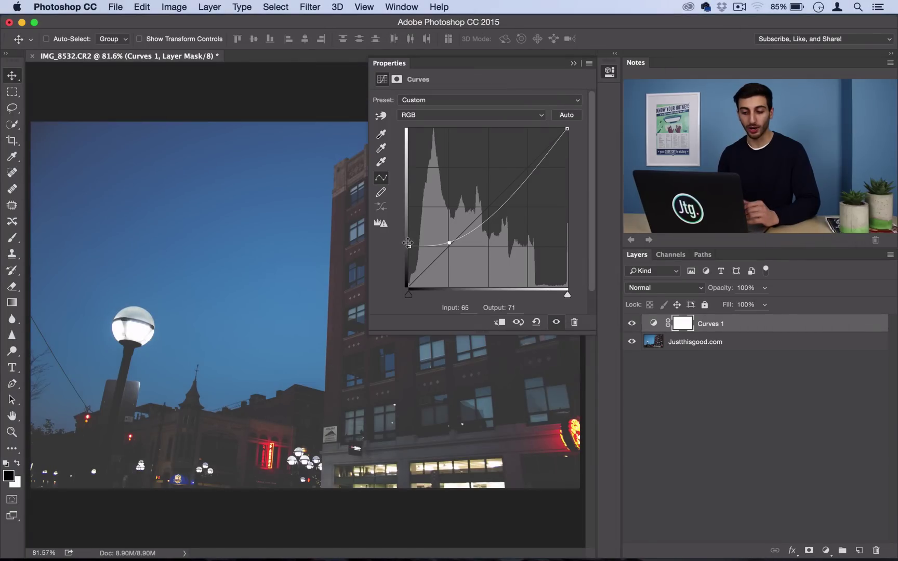
click(608, 73)
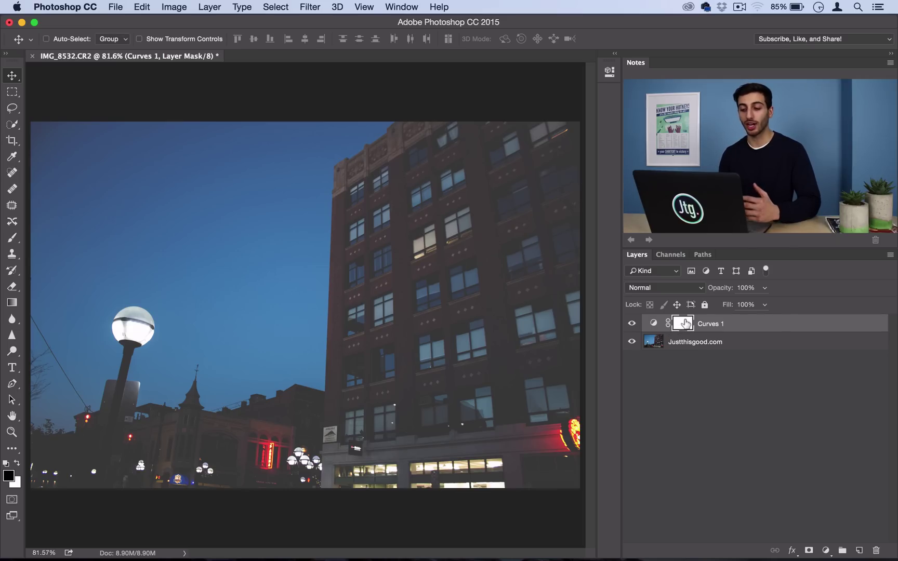
double_click(685, 324)
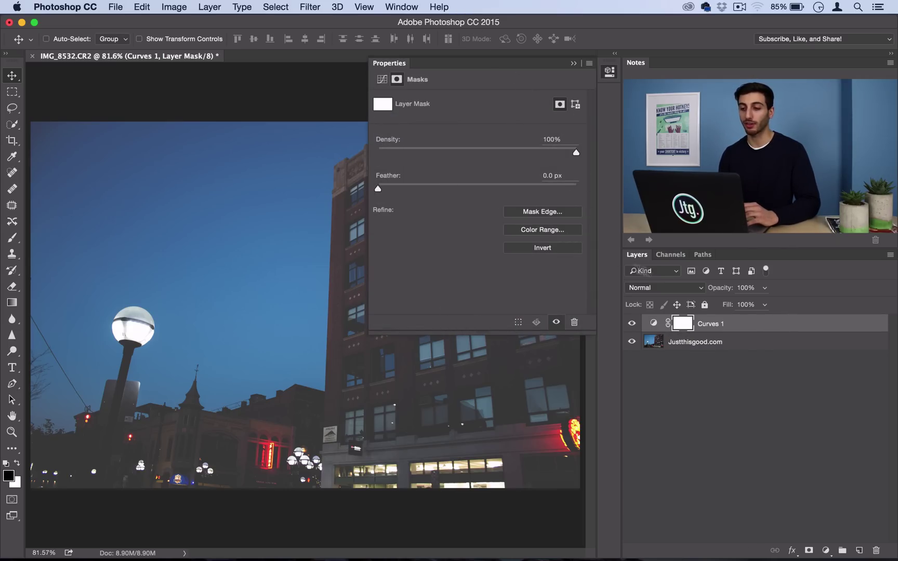
click(382, 80)
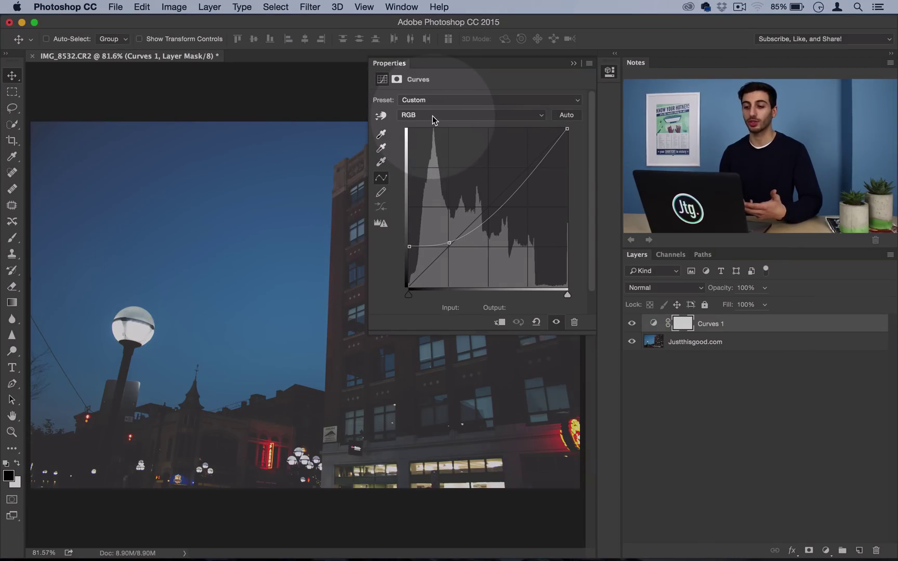
- On the Blue curve, lower the highlight endpoint and raise the shadow endpoint, then show Green
click(433, 118)
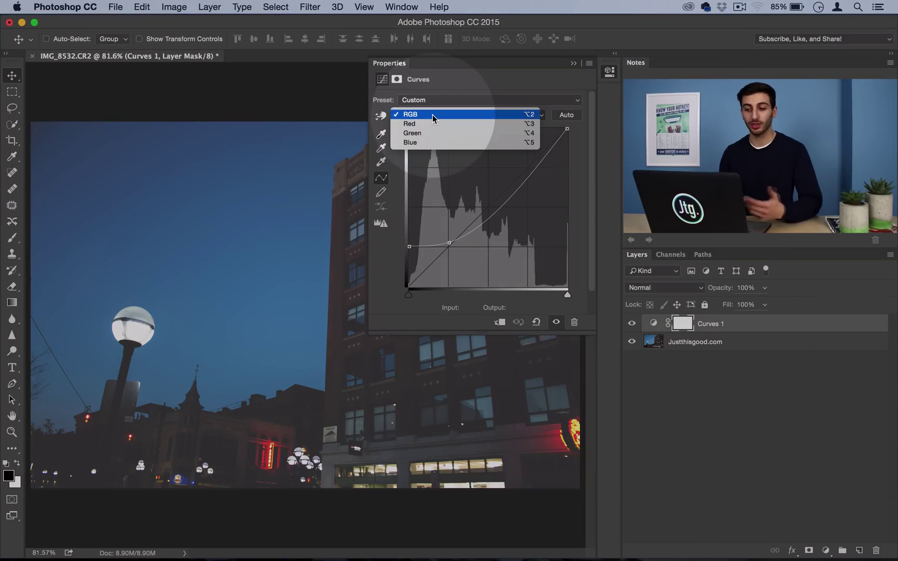
click(428, 143)
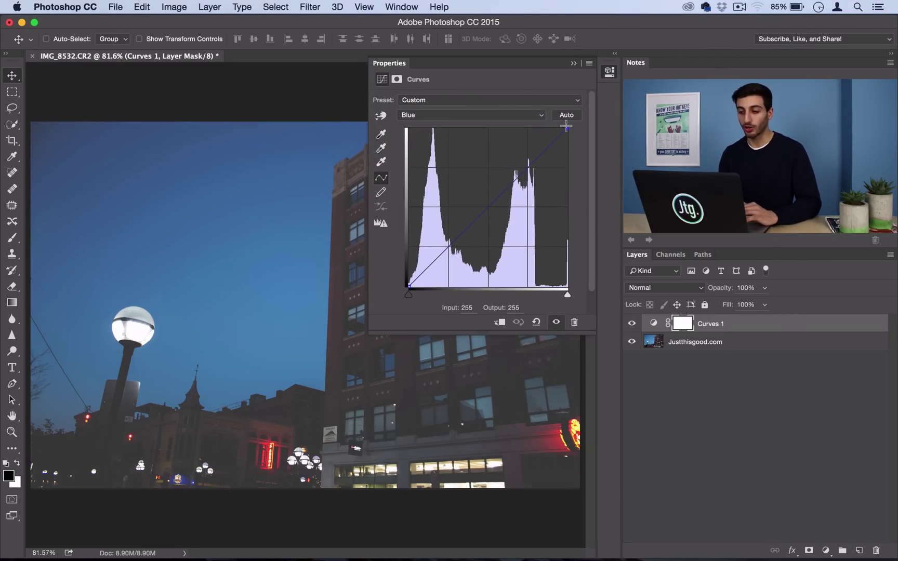
drag(566, 126, 578, 147)
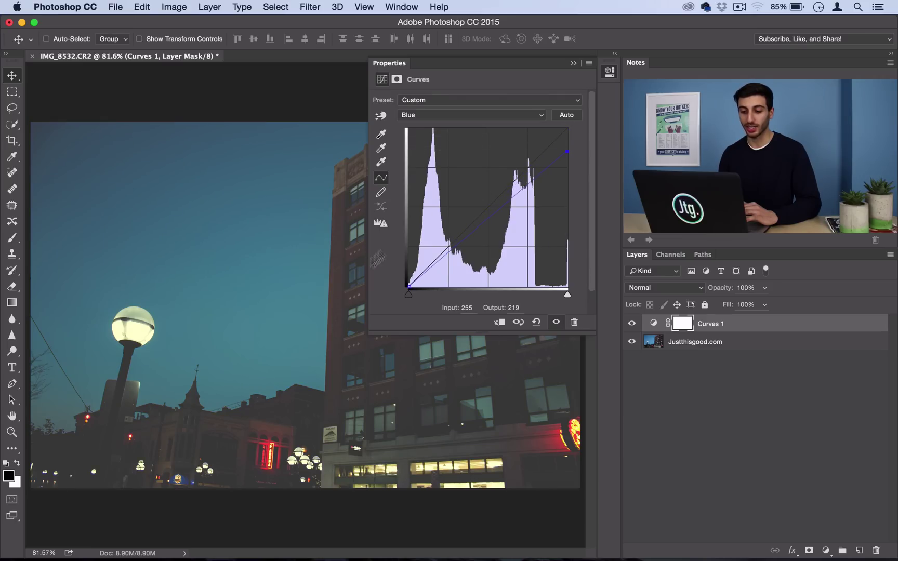
drag(567, 148, 567, 145)
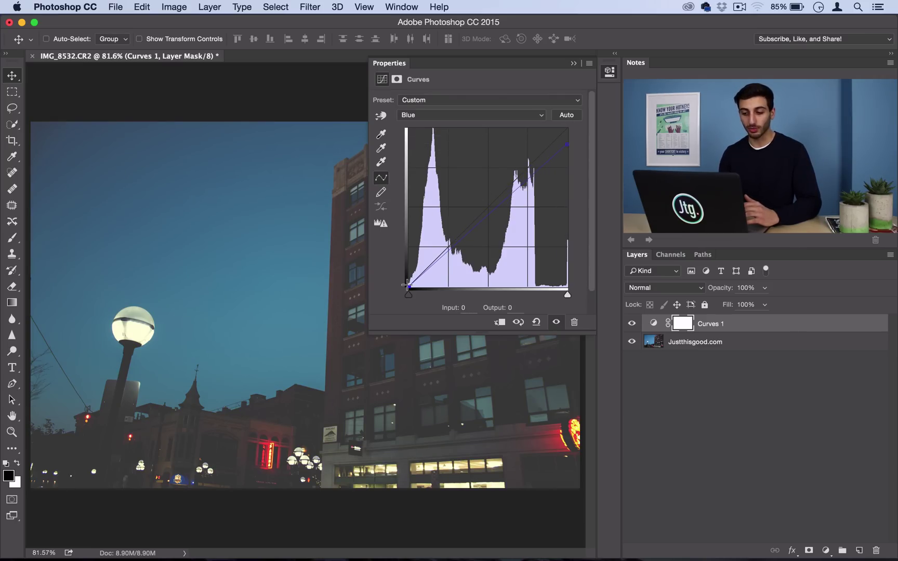
drag(408, 285, 398, 267)
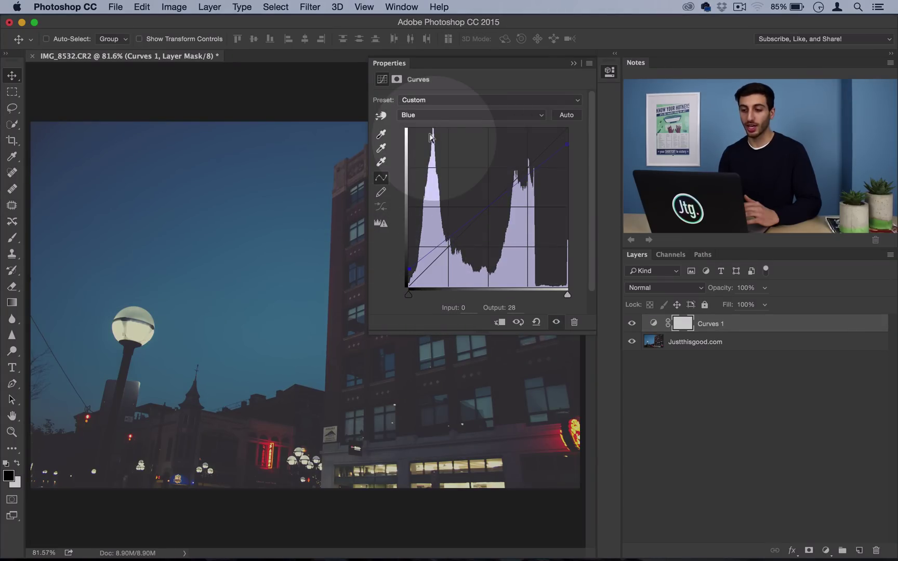
click(443, 115)
click(442, 105)
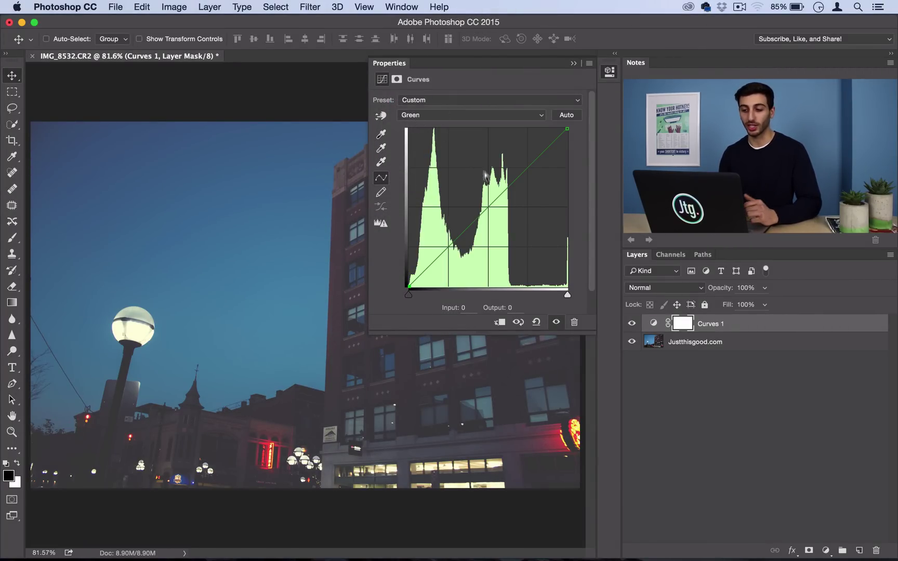
- Nudge the Green midtones up slightly and lift the Red curve's black point for warmer shadows
drag(480, 213, 478, 207)
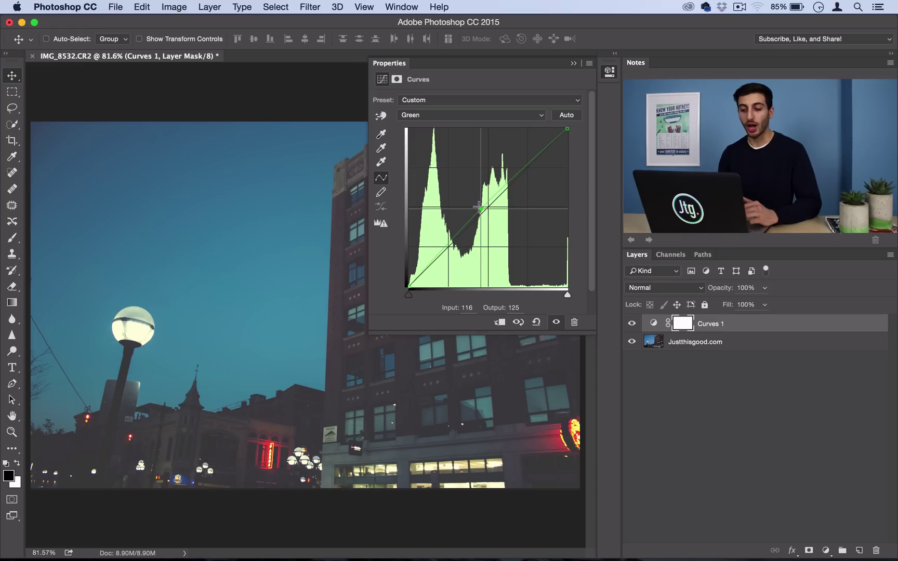
click(444, 115)
click(443, 105)
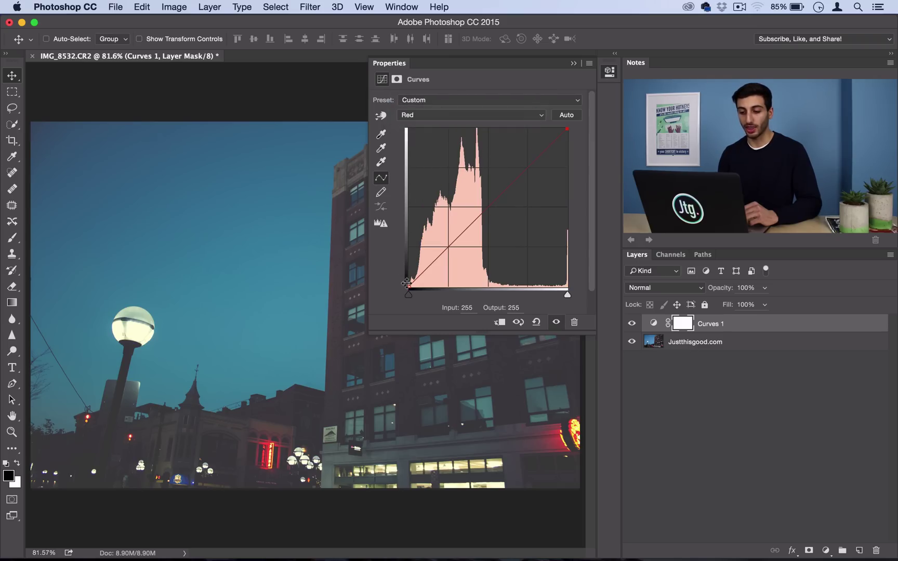
drag(406, 283, 400, 271)
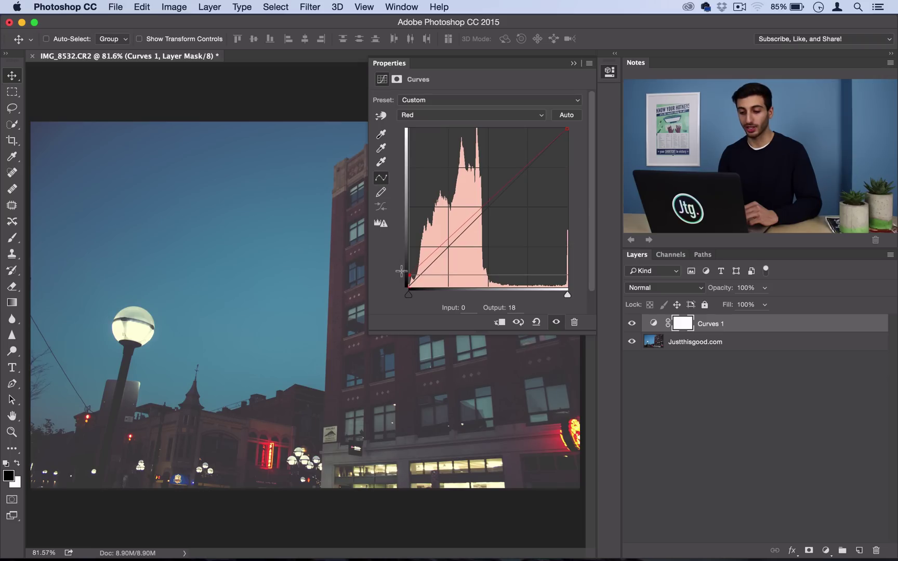
click(604, 76)
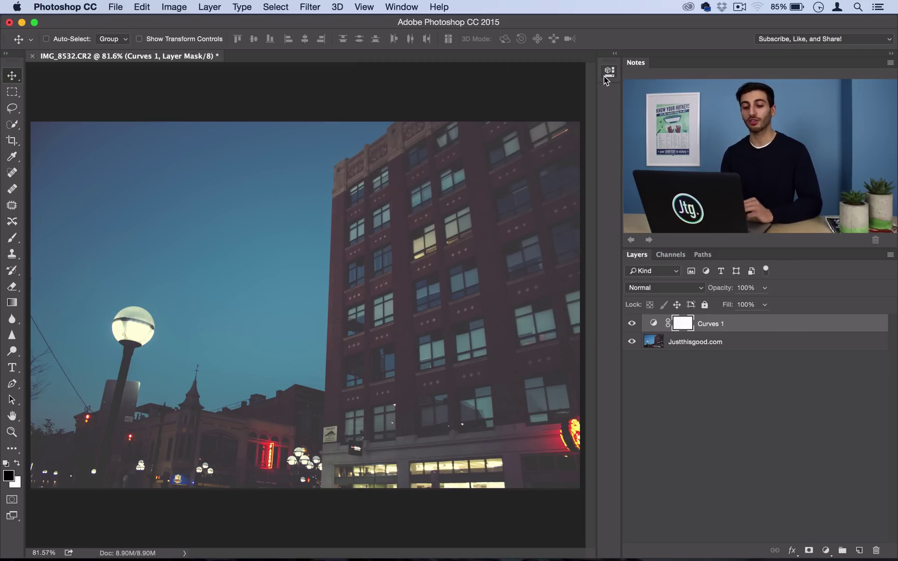